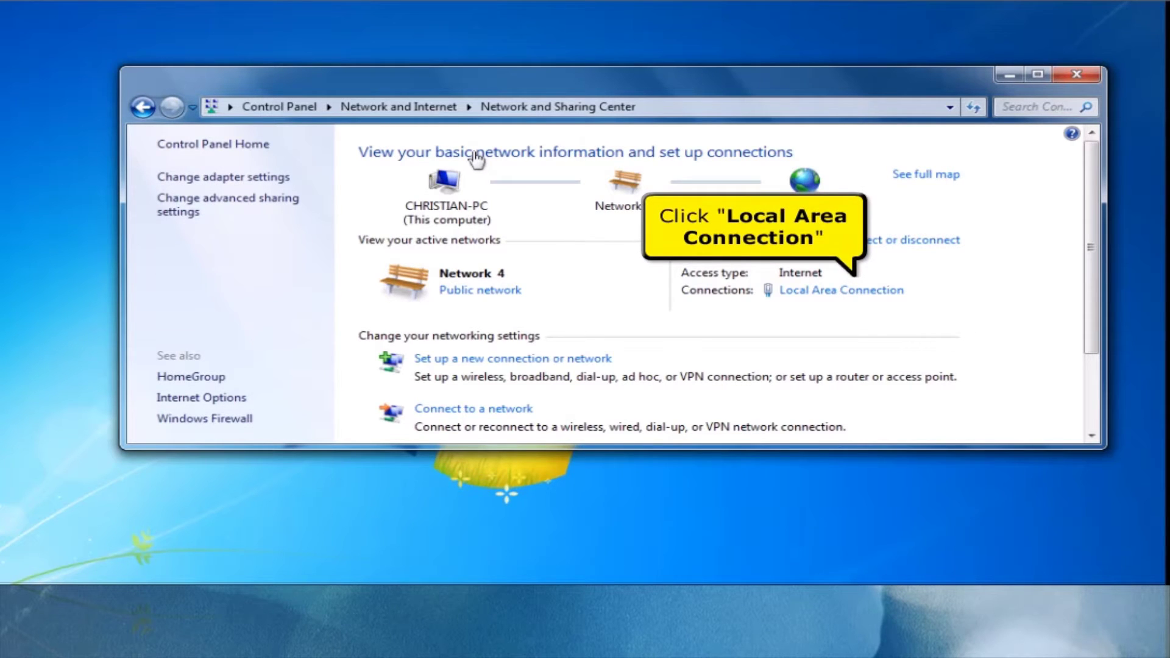
- Confirm Local Area Connection's TCP/IPv4 obtains IP and DNS addresses automatically, then close its properties
left_click(790, 293)
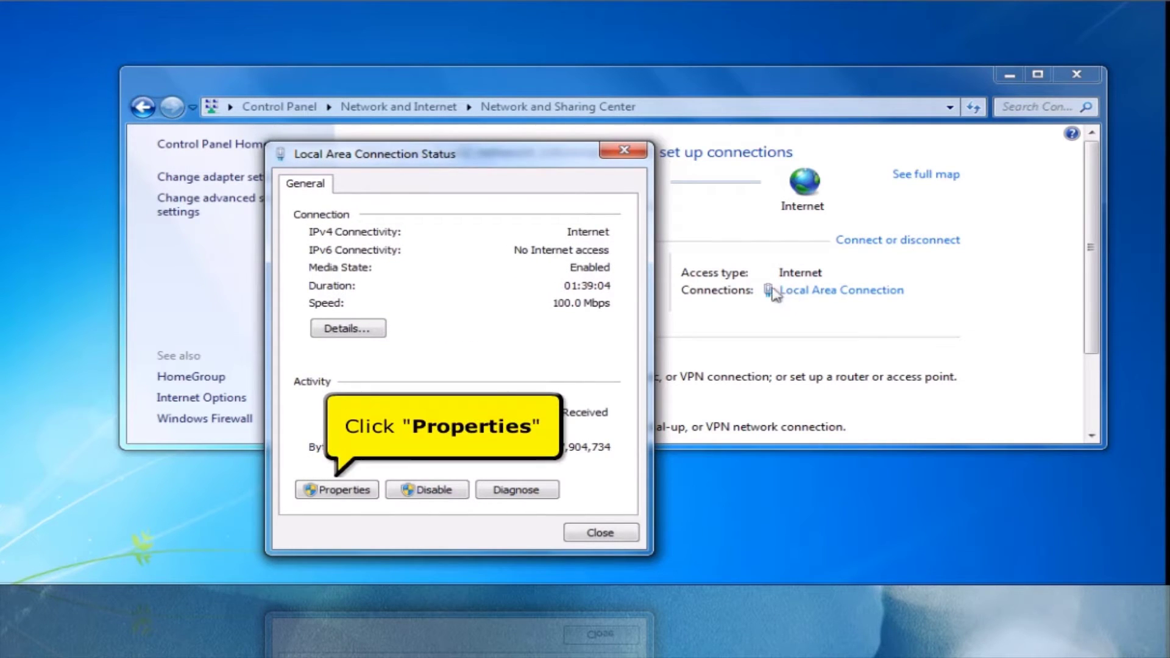
left_click(353, 490)
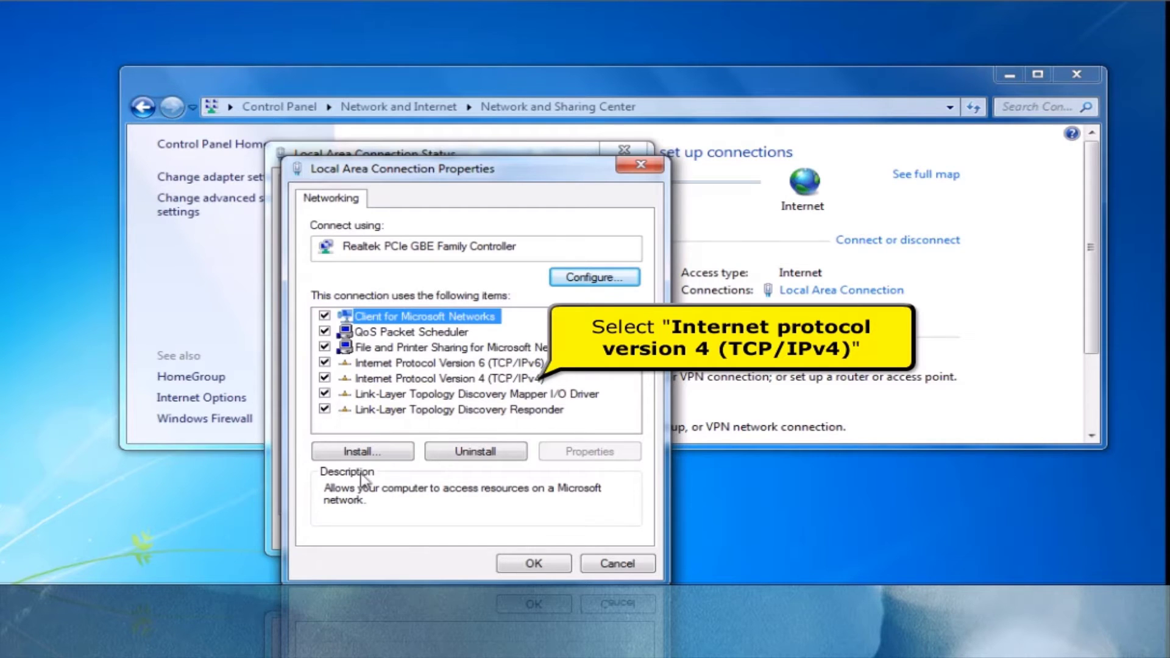
left_click(436, 379)
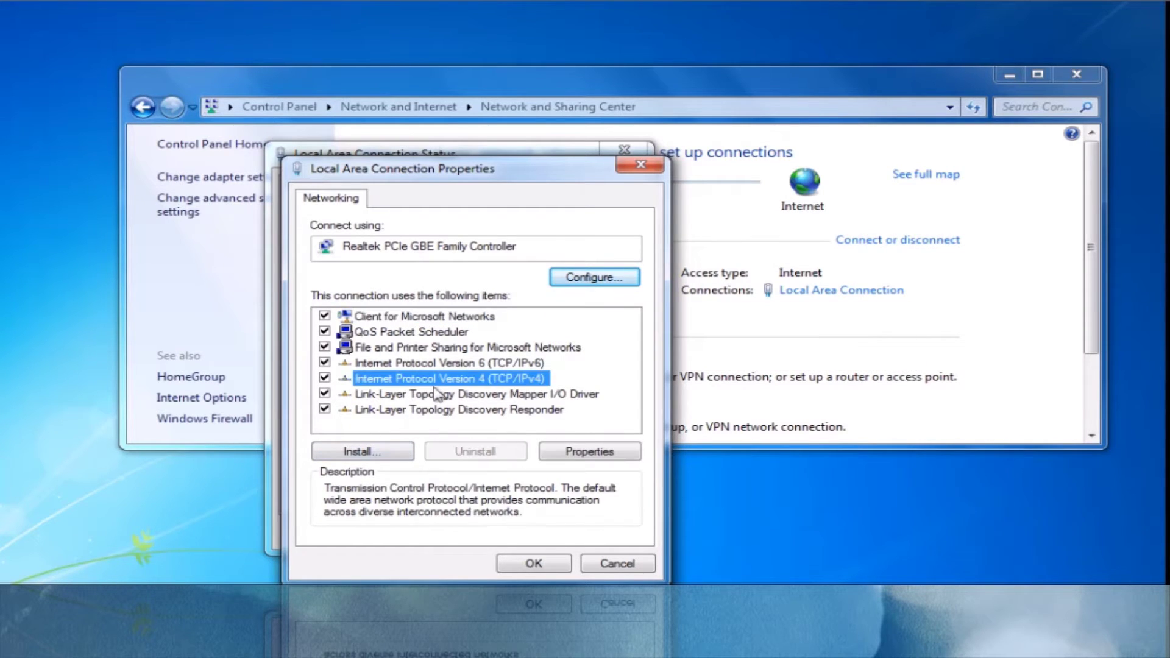
left_click(609, 454)
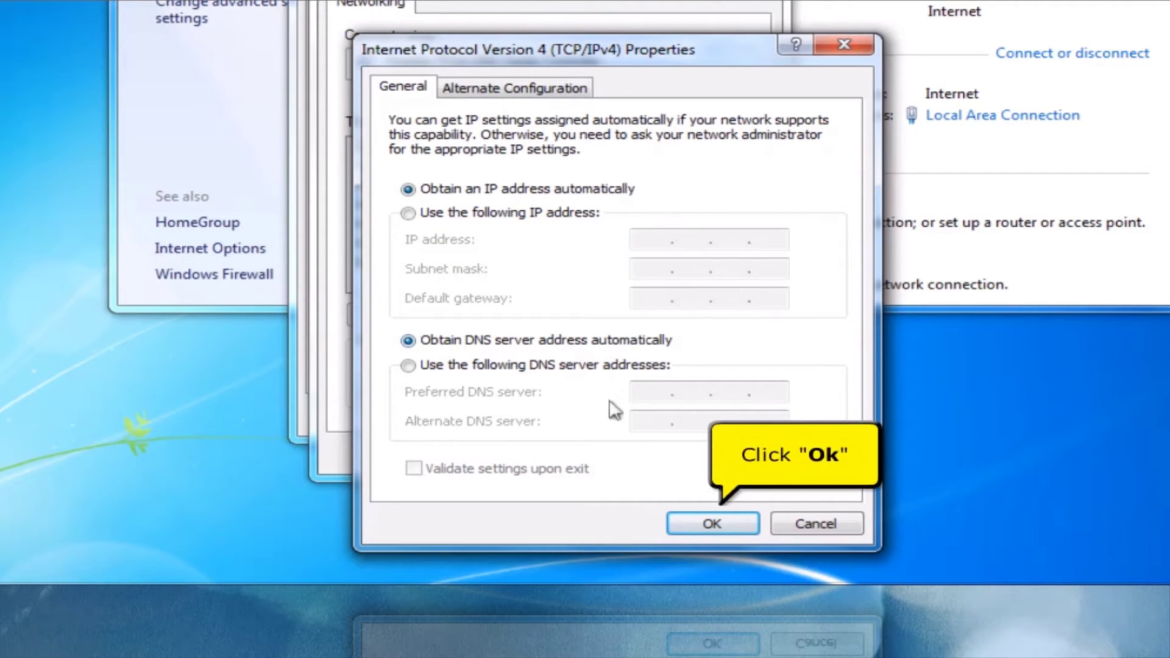
left_click(682, 525)
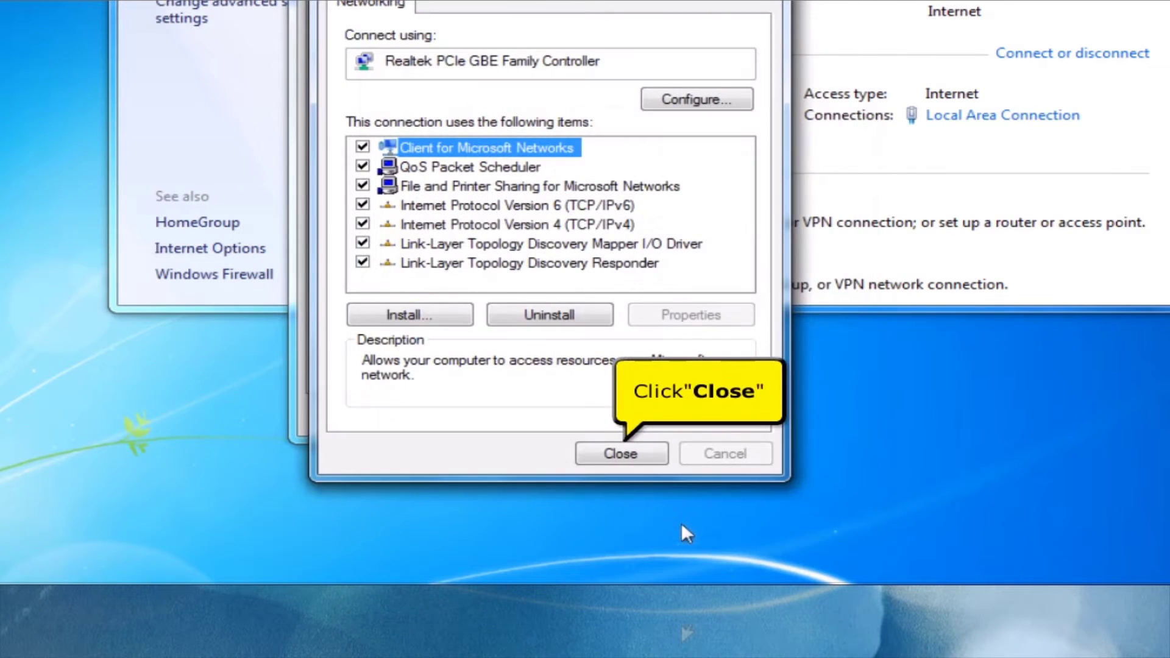
left_click(627, 455)
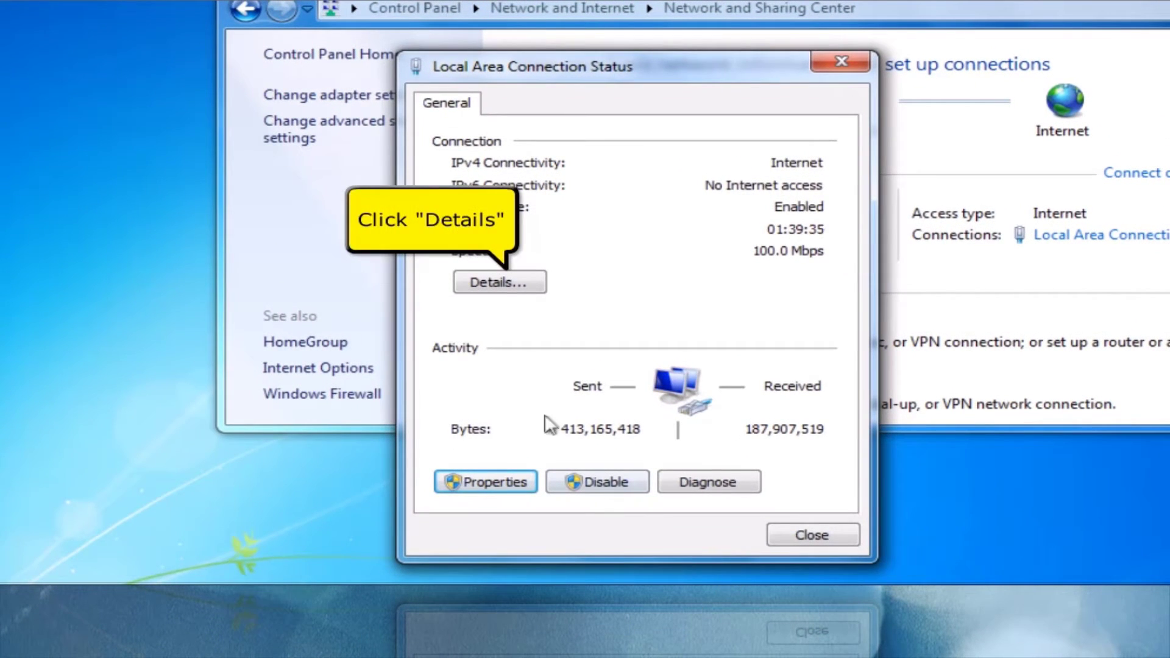
- Check the connection's physical address and 192.168.1.1 default gateway, then close every network window
left_click(527, 290)
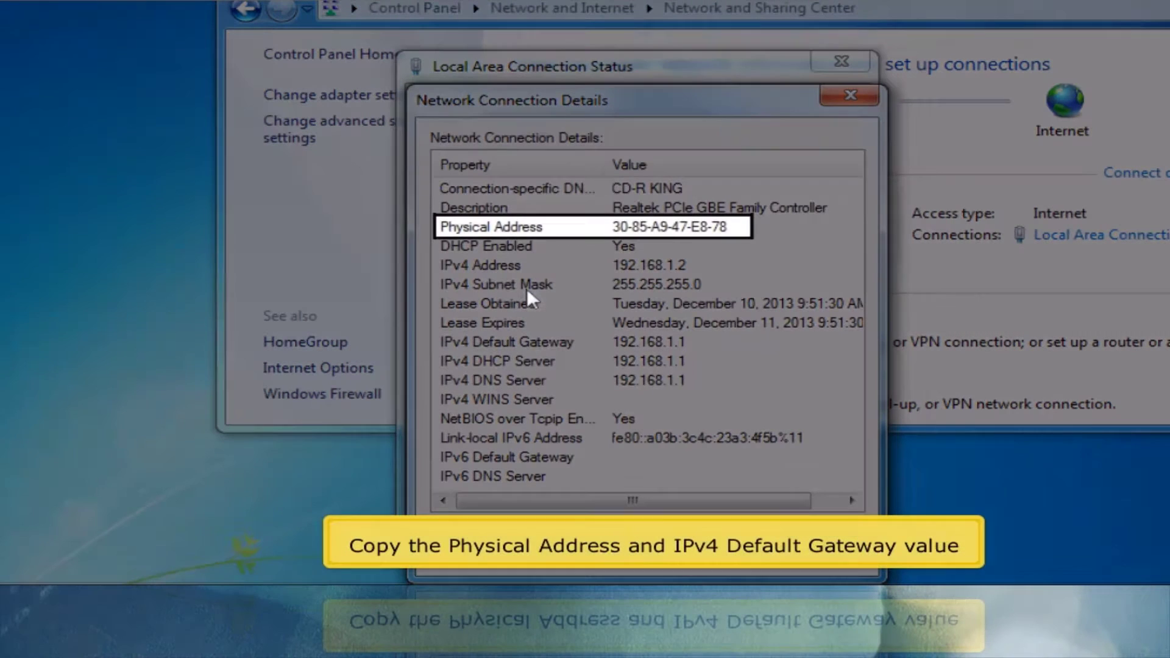
left_click(557, 232)
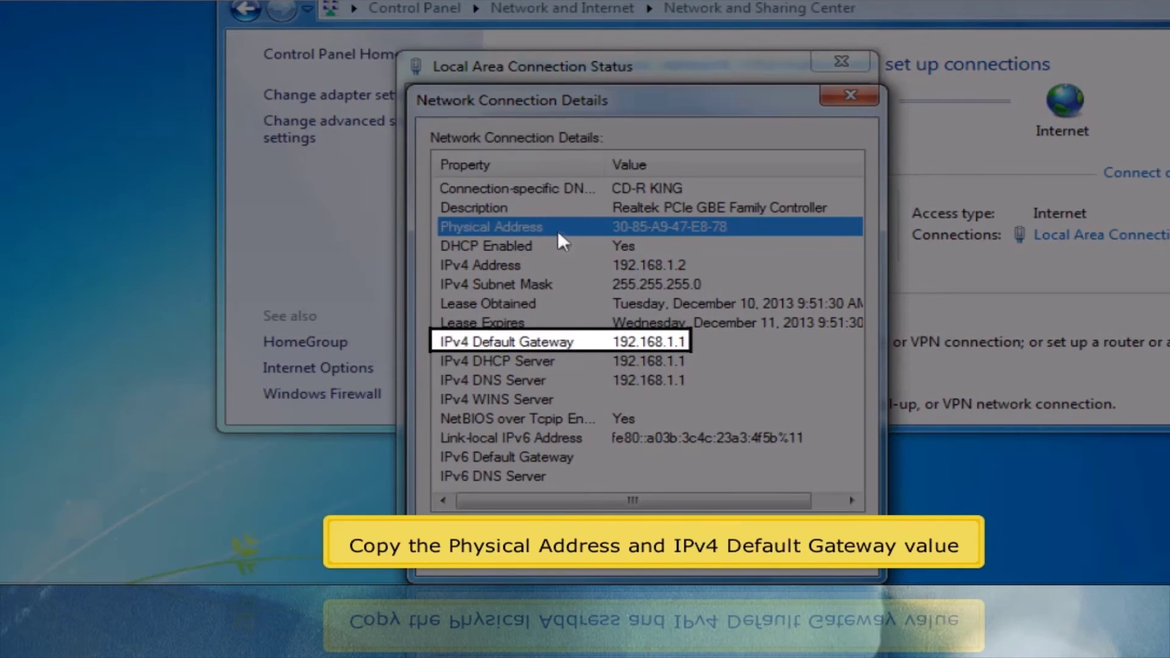
key("Down")
key("Down")
key("Down")
key("Down")
key("Down")
key("Down")
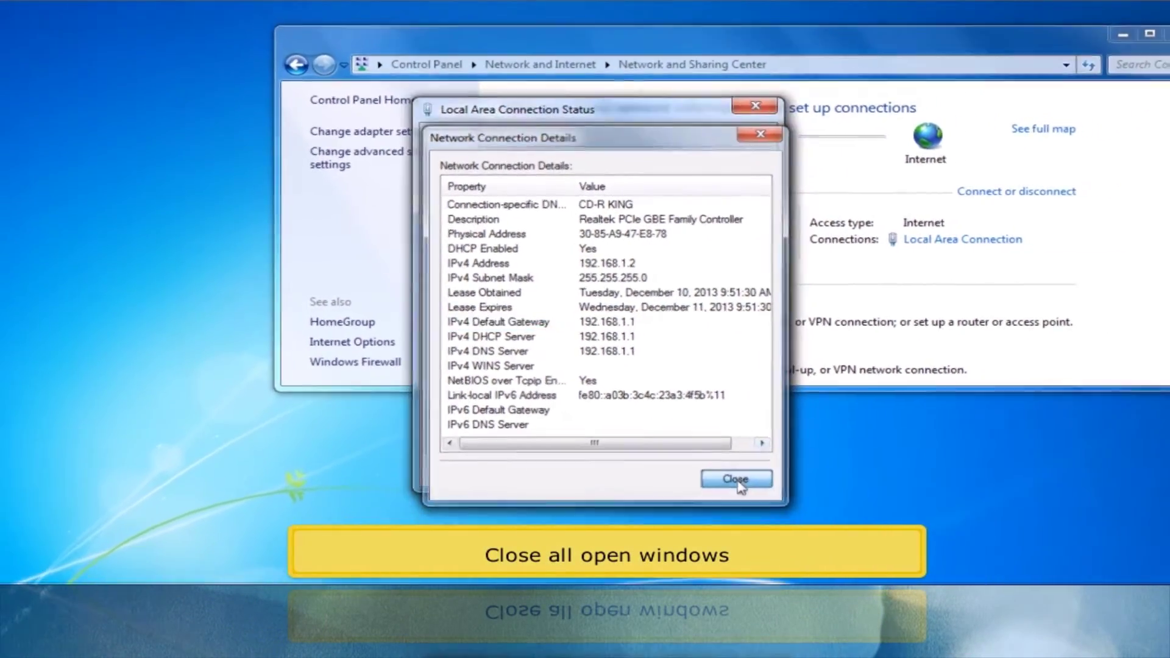
left_click(754, 495)
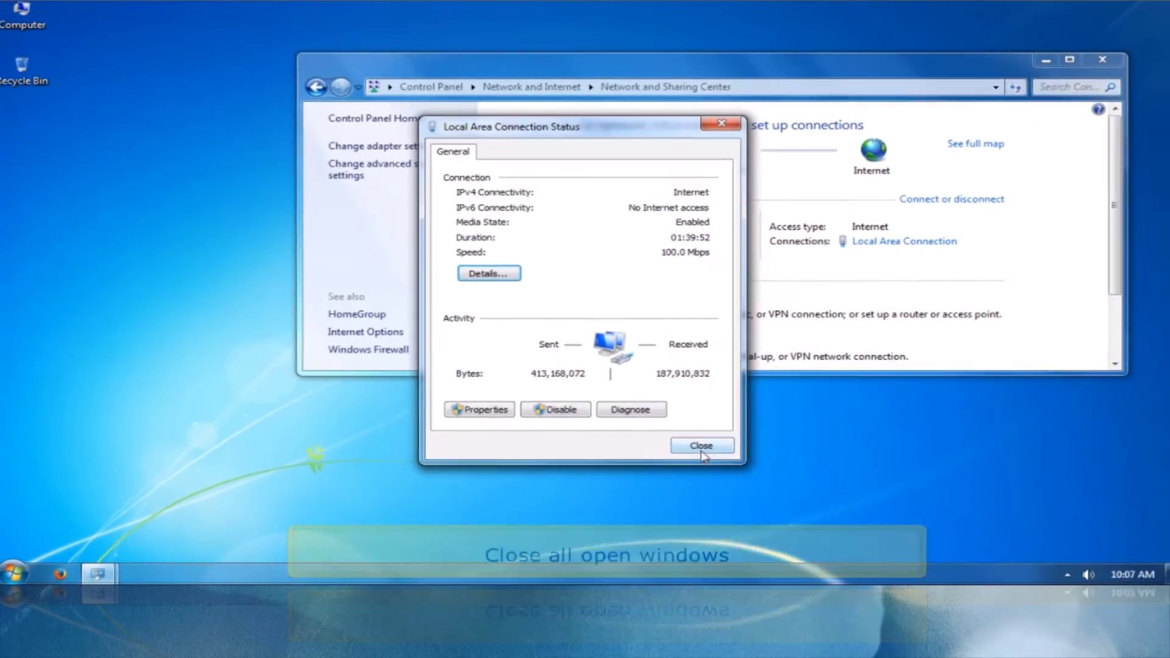
left_click(705, 451)
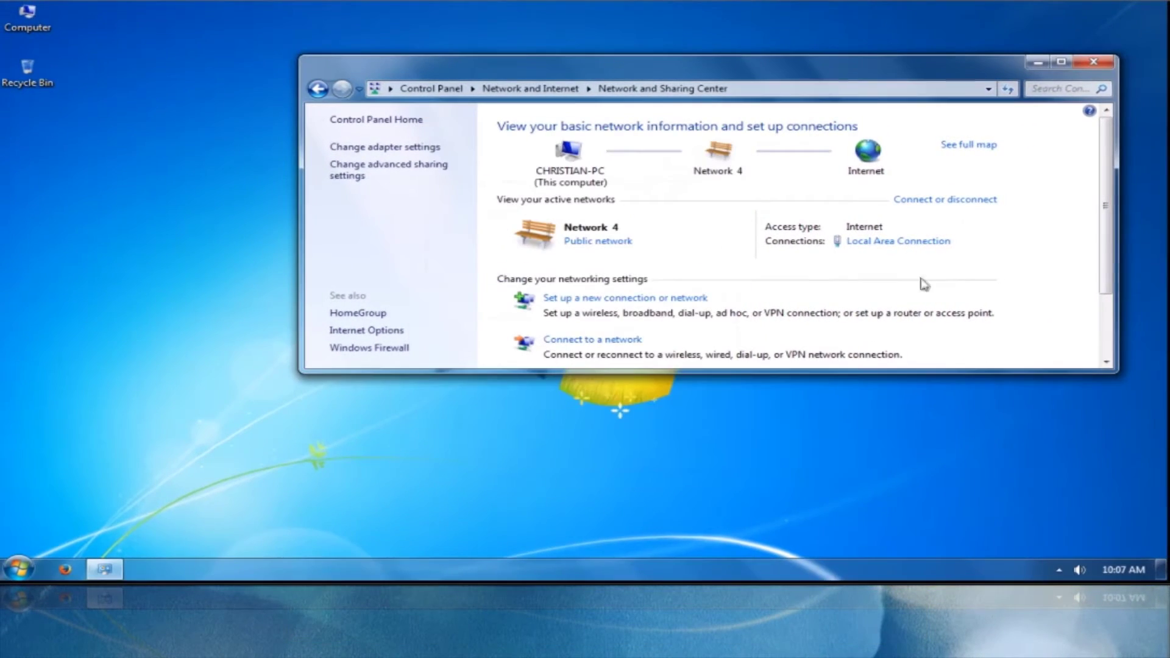
left_click(1094, 63)
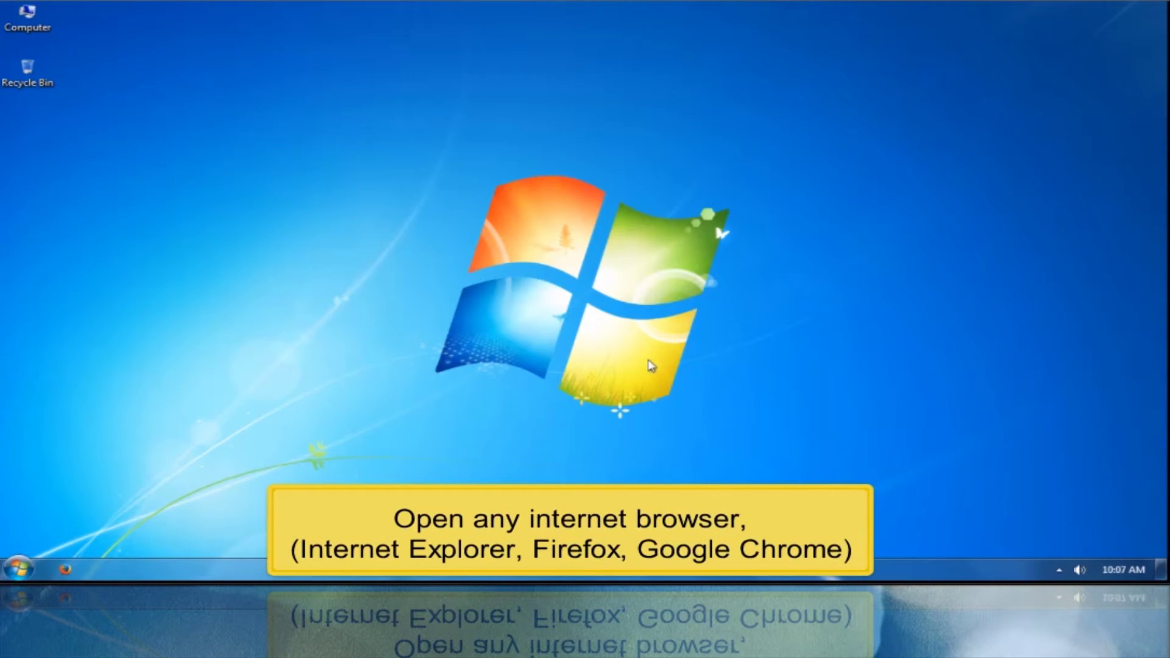
- Open the router's address 192.168.1.1 in Firefox
left_click(64, 569)
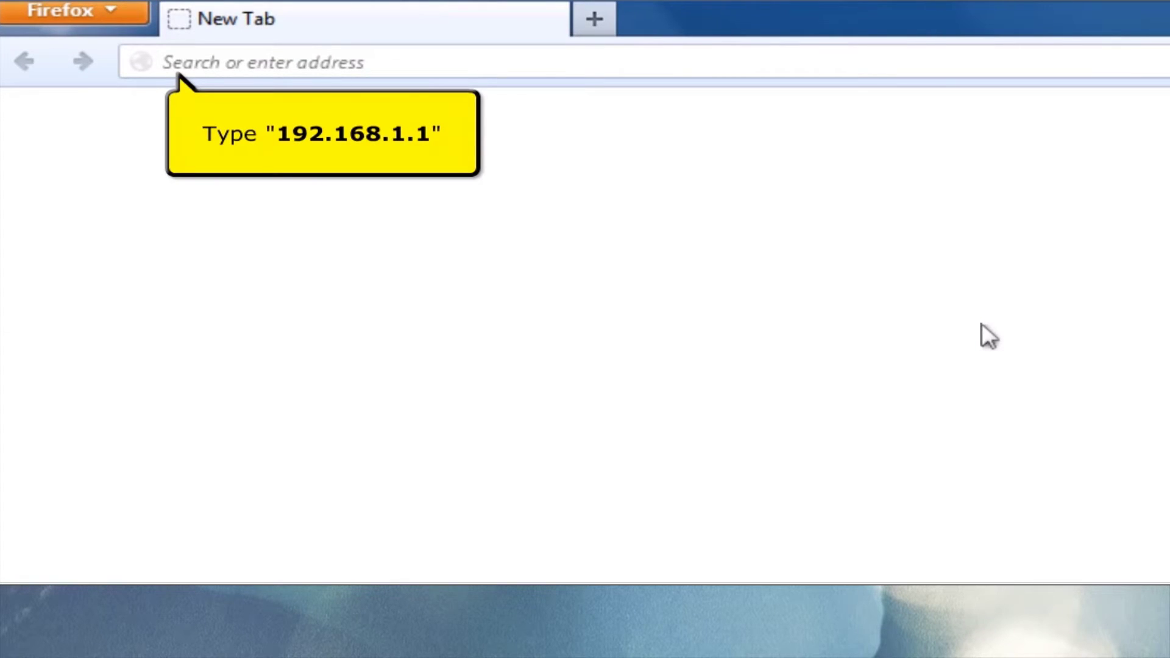
type("192.168.1.1")
key("Return")
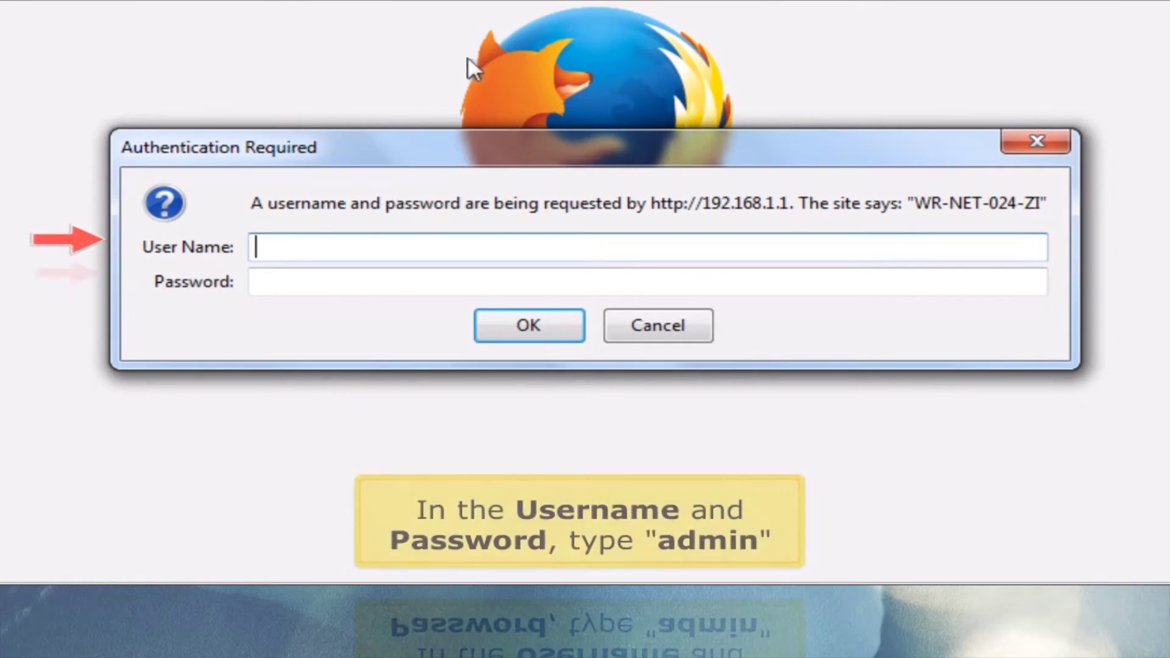
- Log in to the router with the administrator user name and password
type("admin")
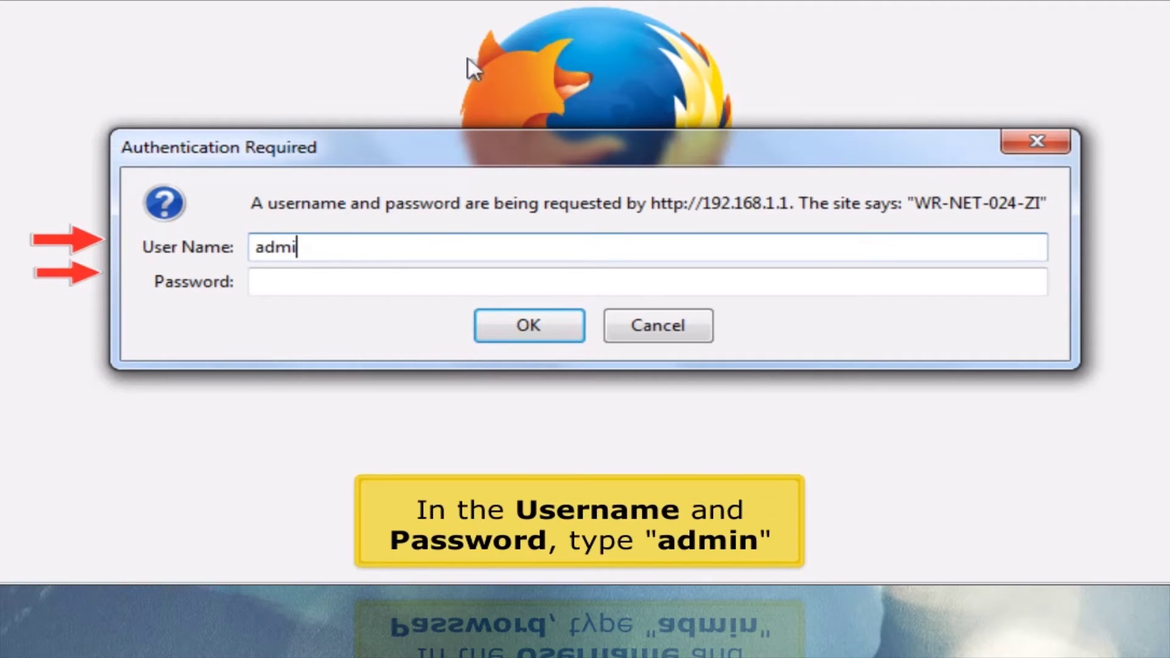
key("Tab")
type("admin")
key("Return")
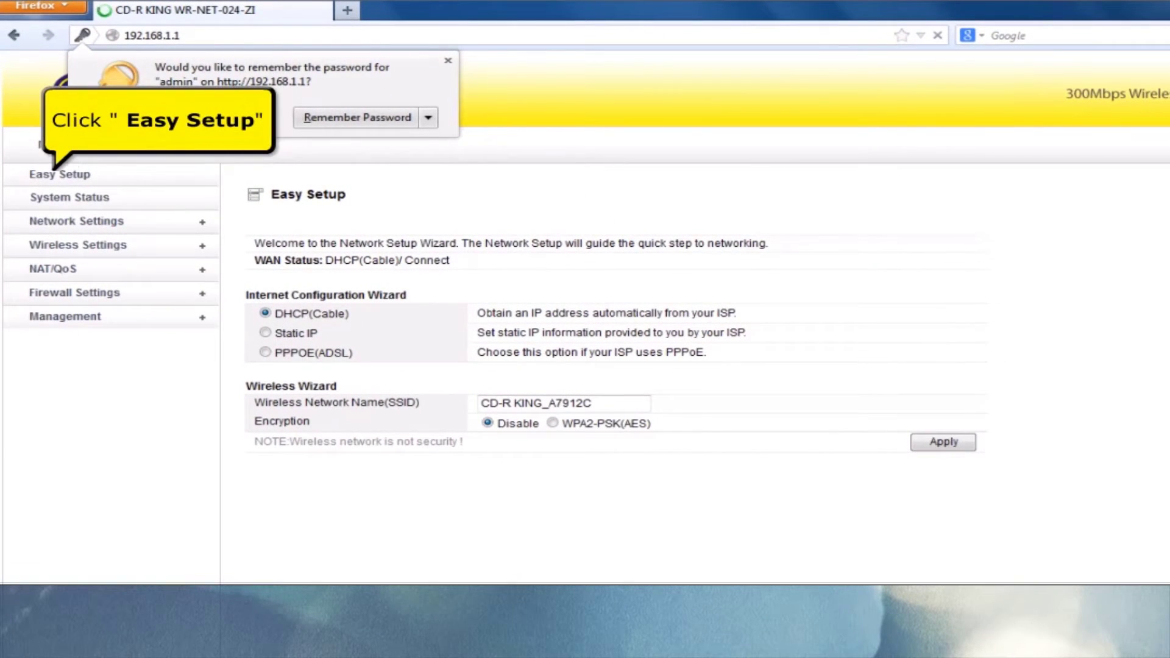
- Apply the Easy Setup with DHCP (Cable), then sign back in as administrator
left_click(65, 177)
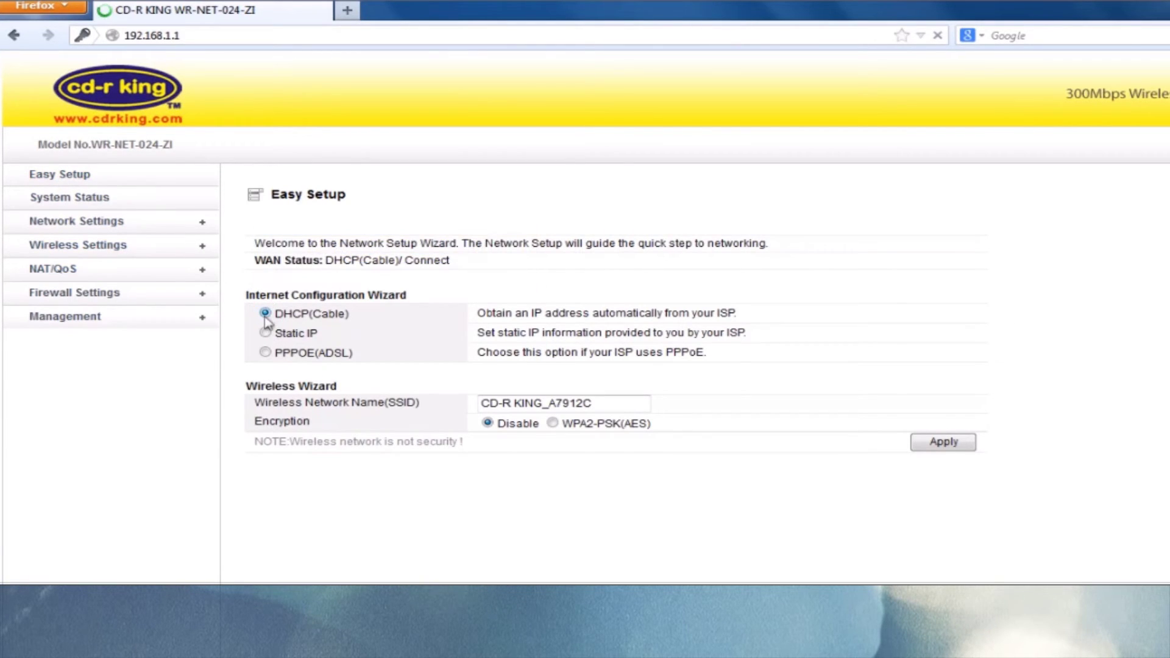
left_click(946, 444)
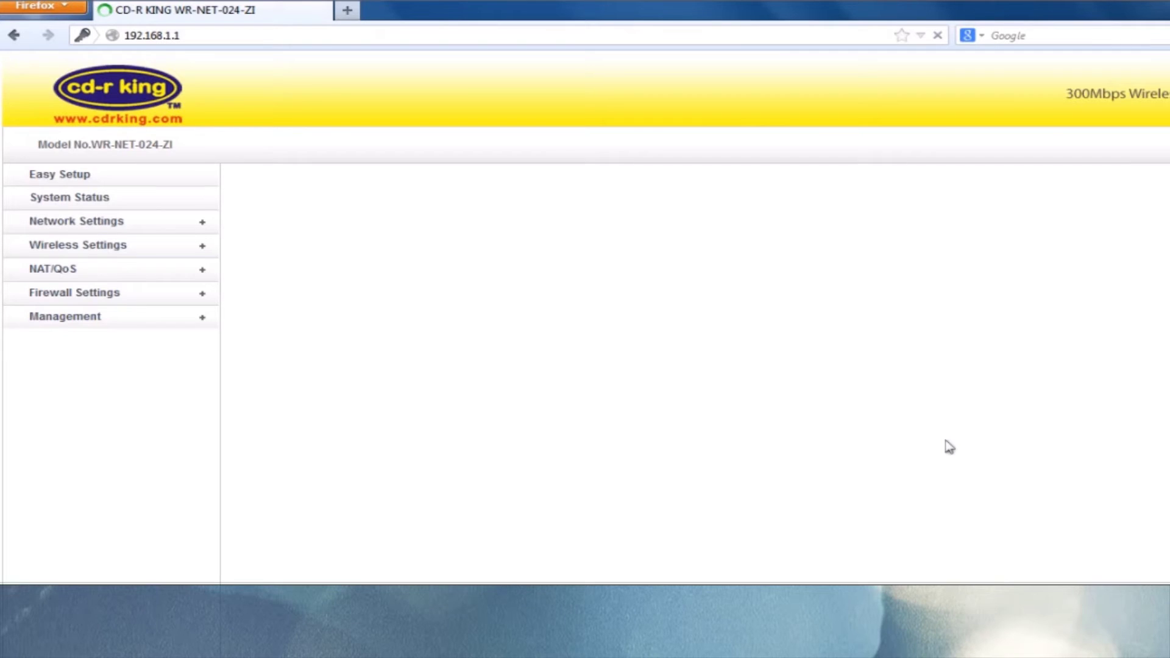
type("admin")
key("Tab")
type("admin")
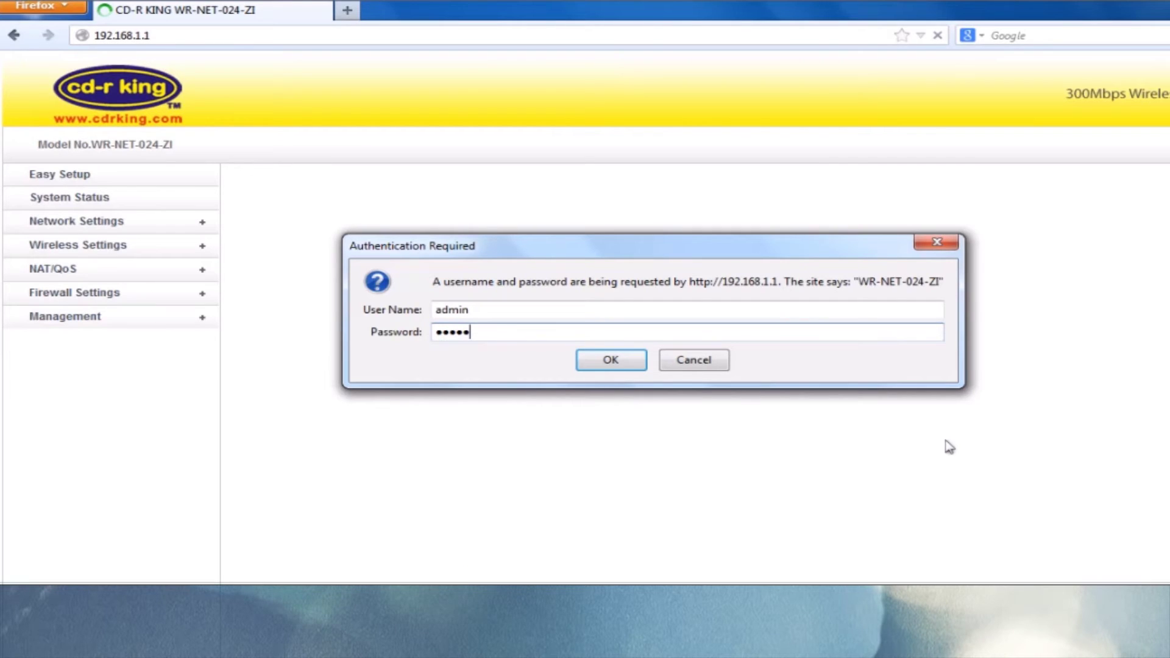
key("Return")
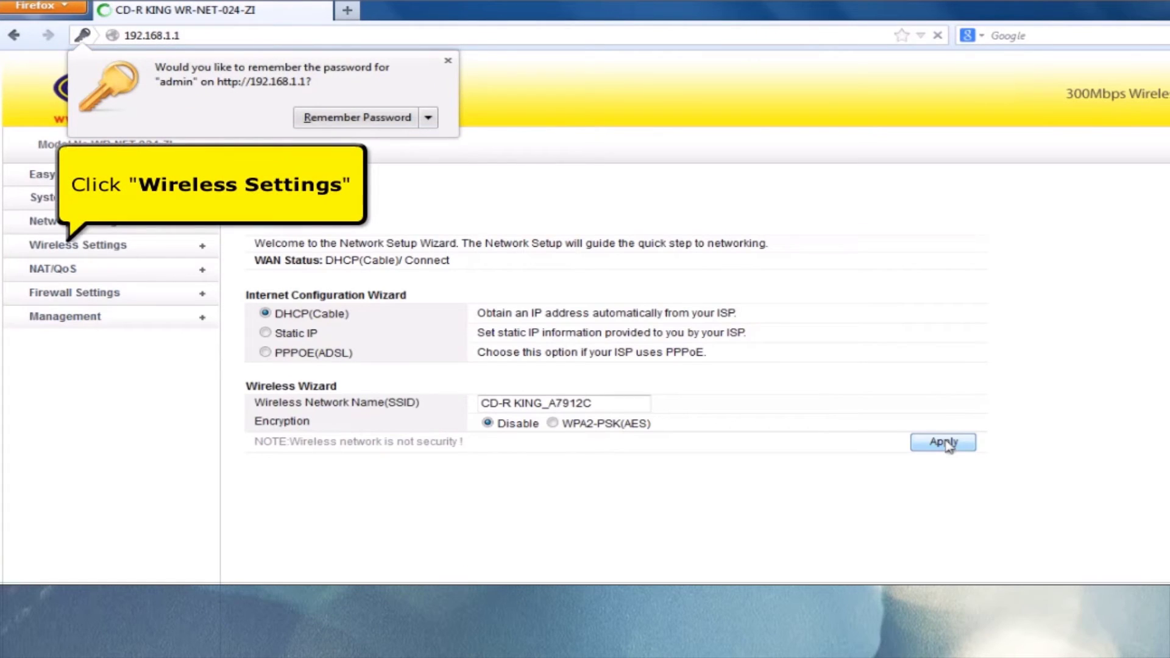
- Change the Wireless Network Name (SSID) from CD-R KING_A7912C to 'cd-r king'
left_click(129, 250)
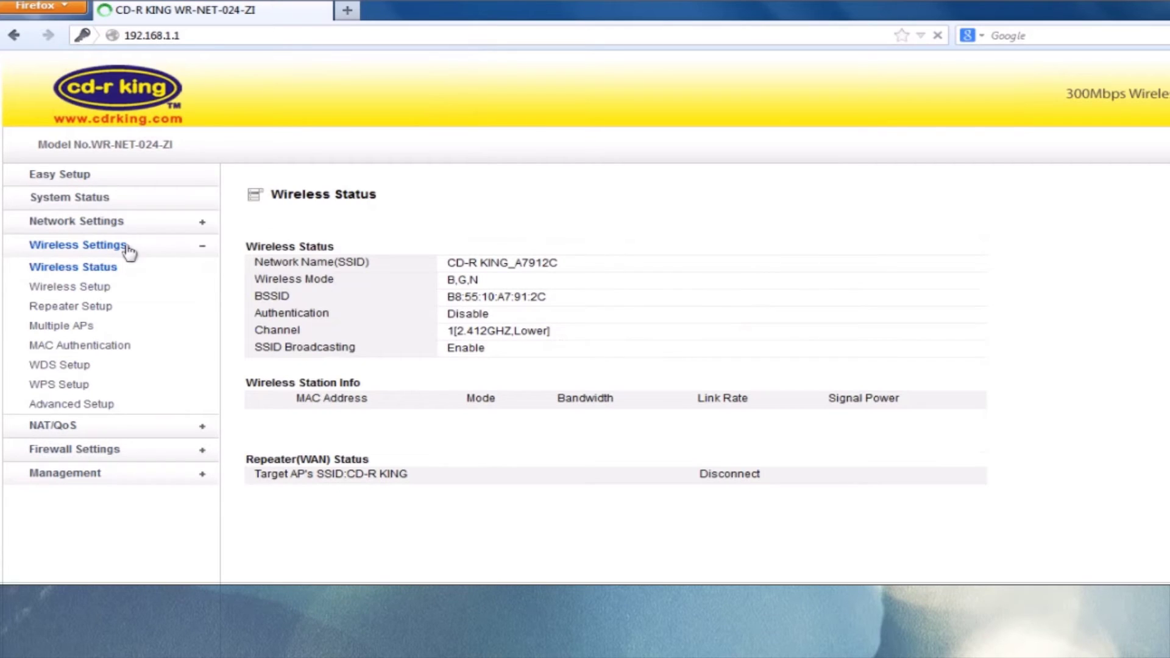
left_click(100, 287)
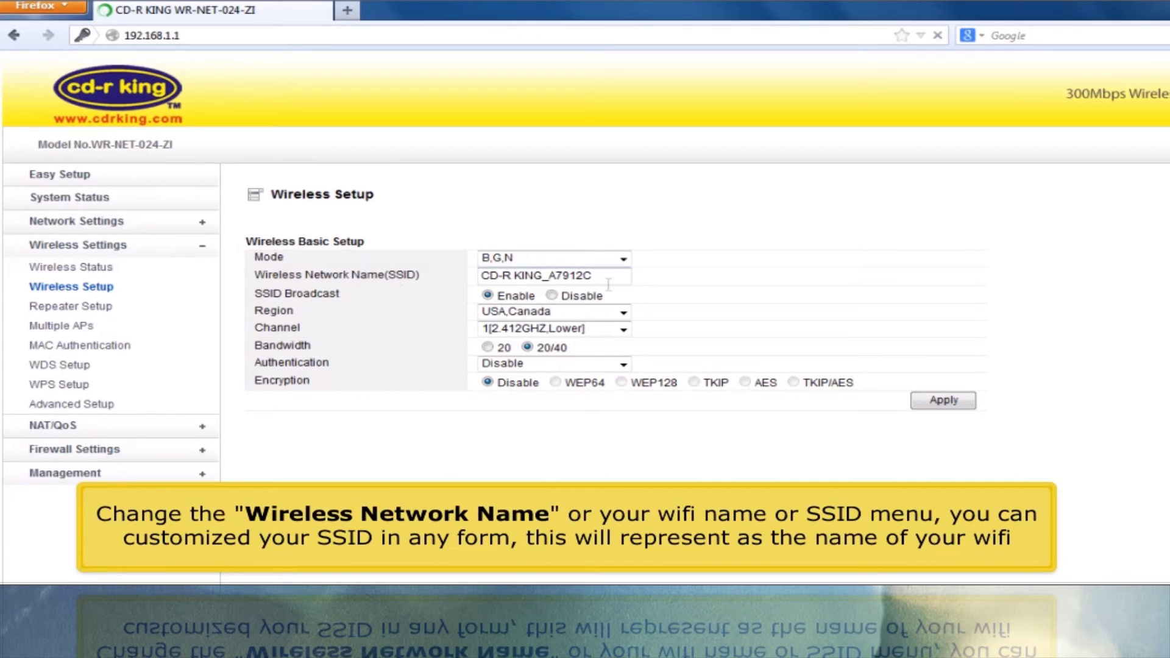
left_click_drag(608, 277, 295, 269)
type("cd-r king")
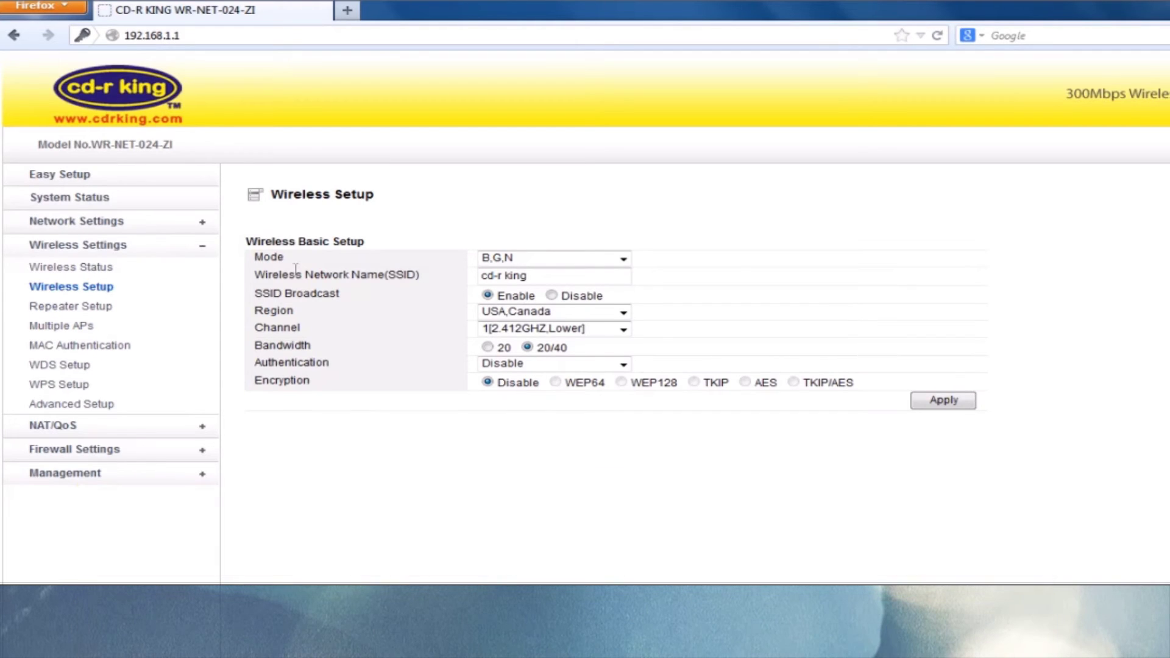
- Set WPA-PSK authentication with TKIP, enter an encryption key, and apply the wireless settings
left_click(514, 366)
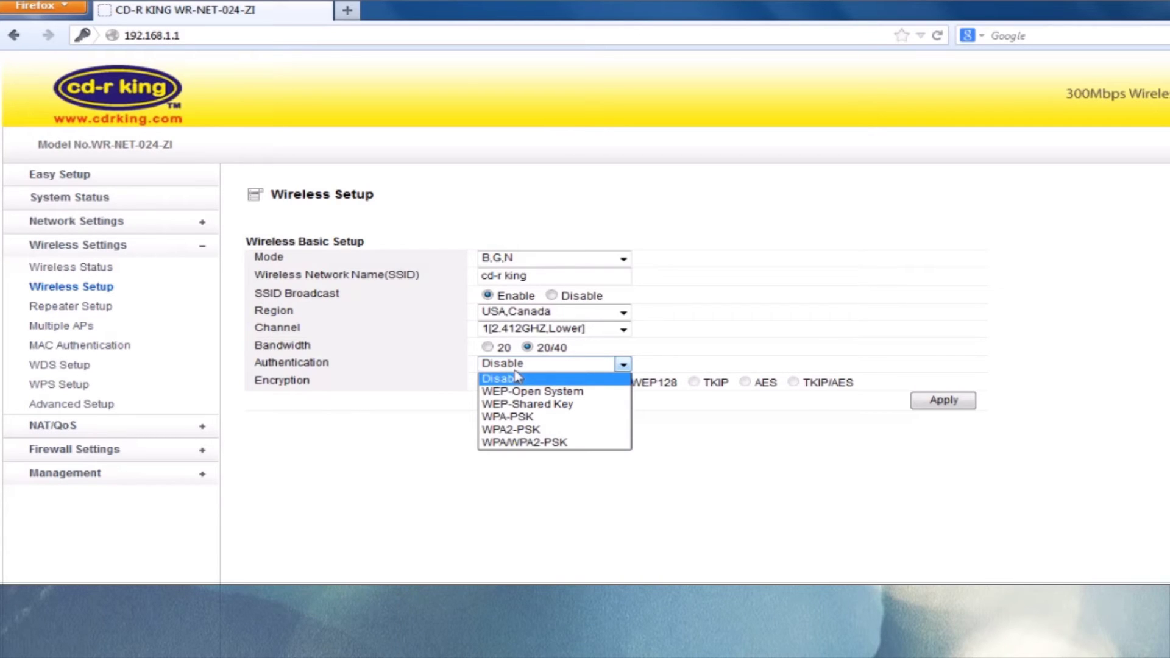
left_click(520, 417)
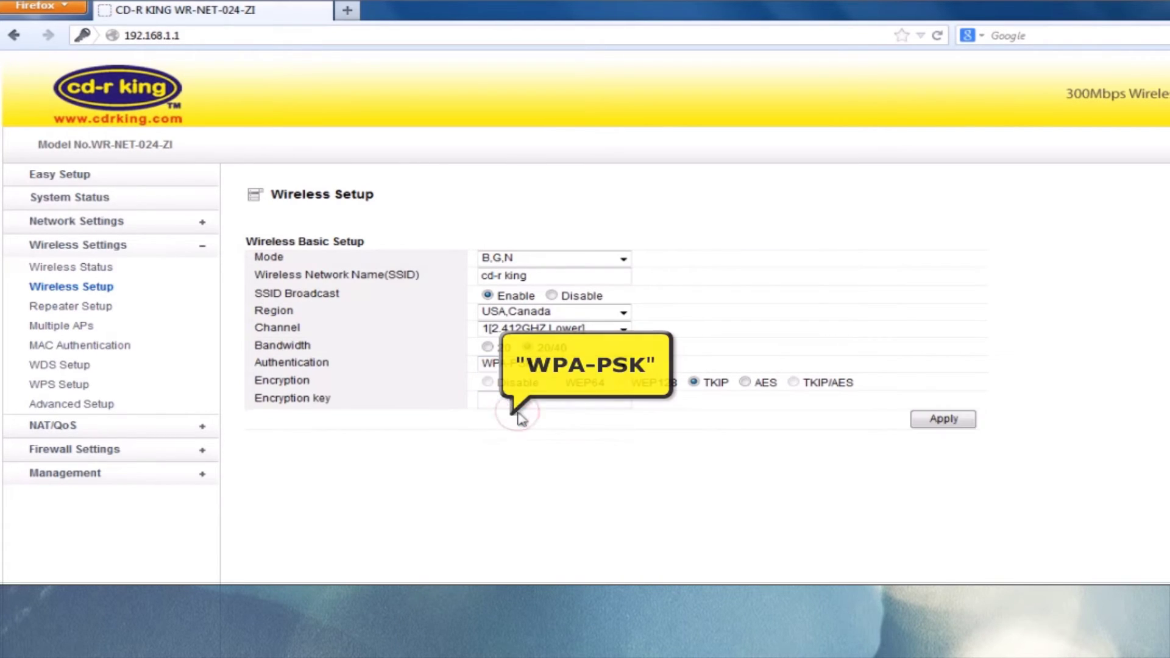
left_click(522, 401)
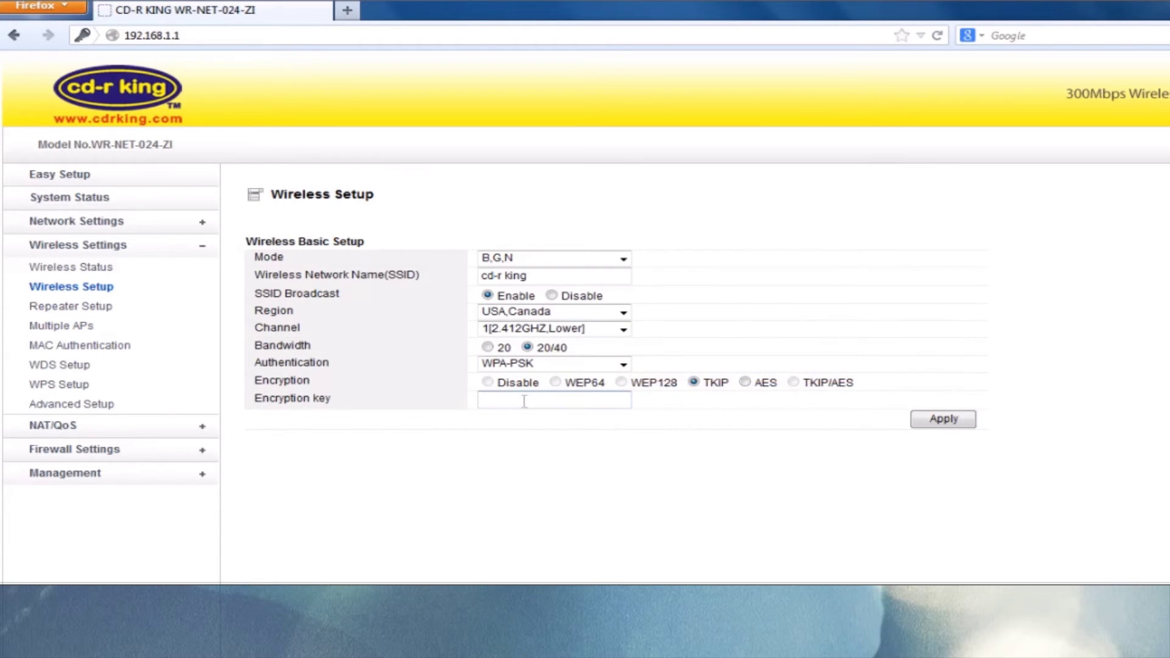
type("1234")
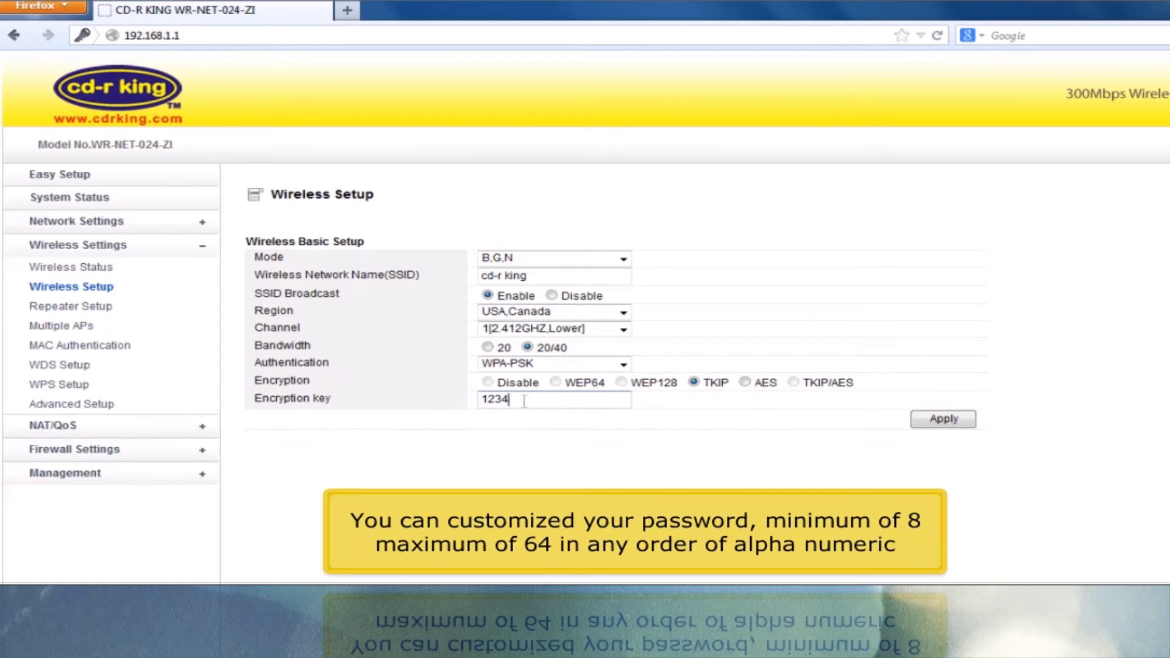
type("56789")
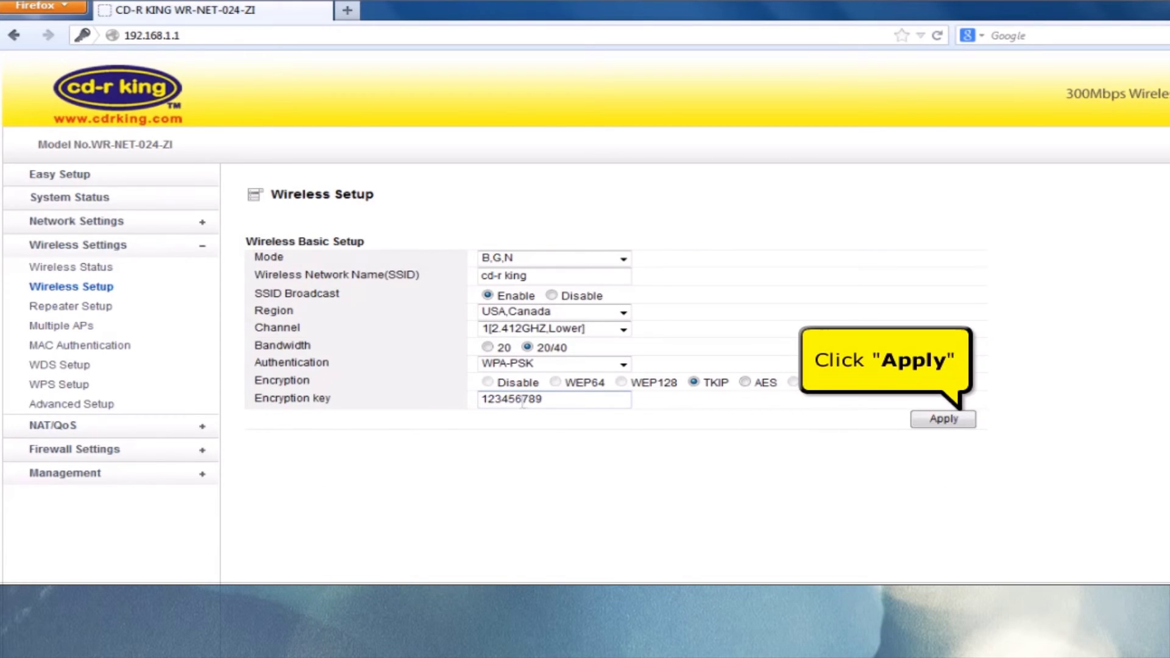
left_click(944, 420)
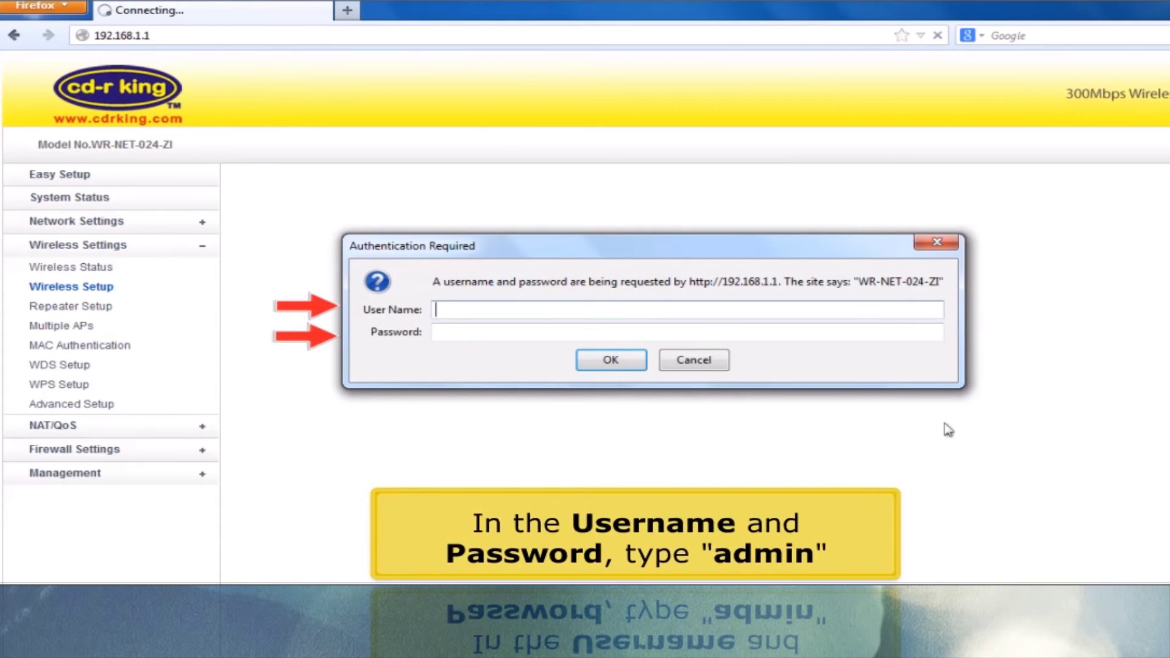
- Log back in to the router with the administrator user name and password
type("admin")
key("Tab")
type("admin")
key("Return")
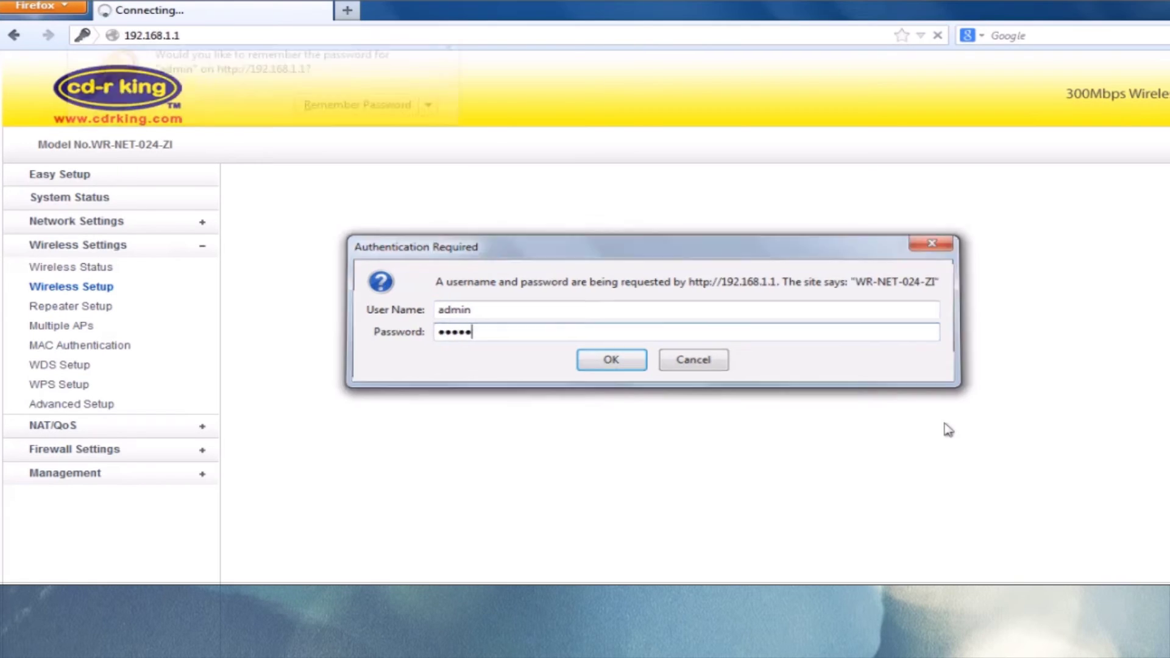
left_click(106, 206)
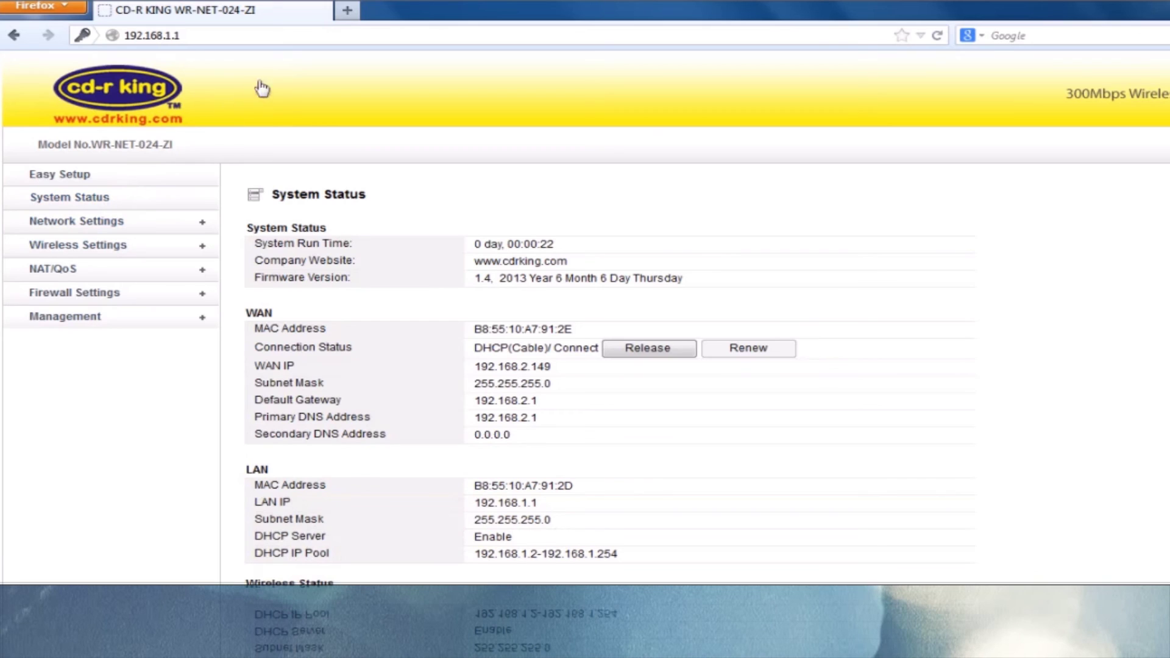
left_click(347, 12)
type("www")
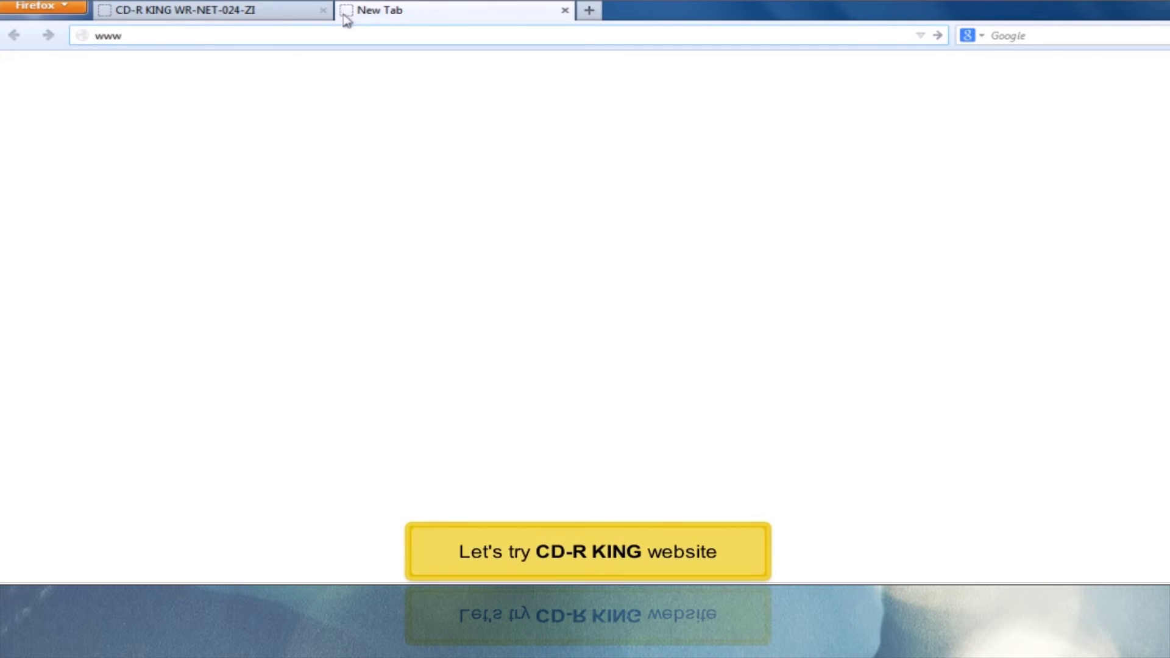